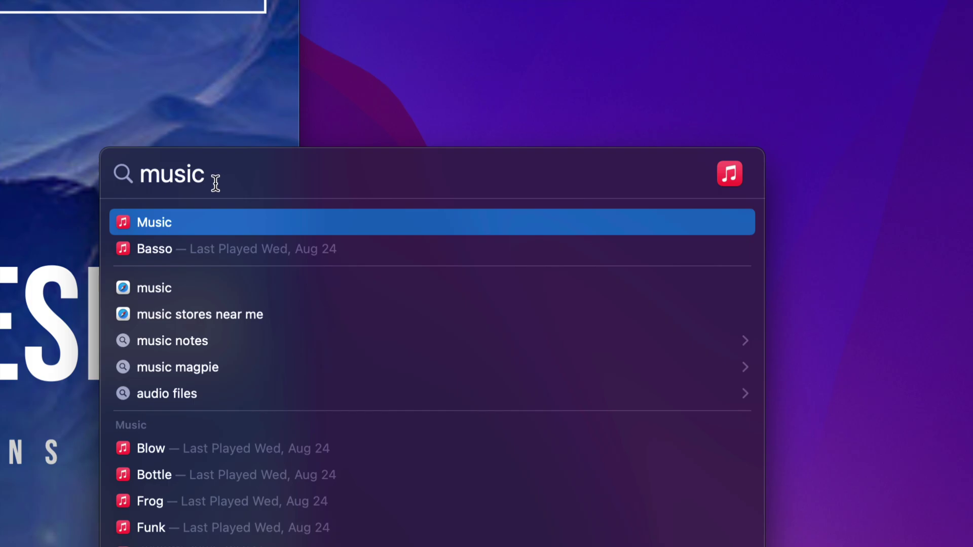
Launch Music, move its window aside and list the songs on the Tech & Design iPhone.
left_click(154, 224)
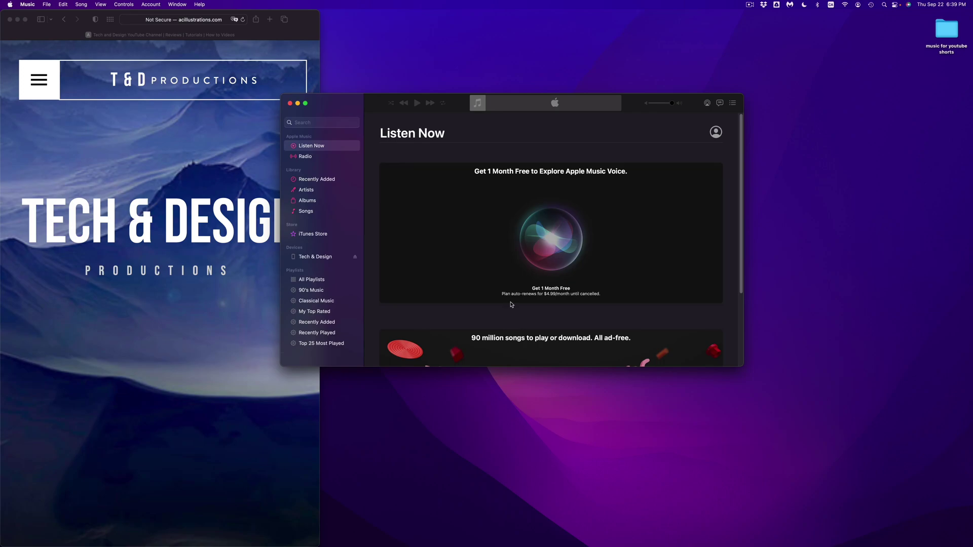
mouse_move(337, 113)
left_mouse_down()
mouse_move(404, 126)
mouse_move(459, 157)
left_mouse_up()
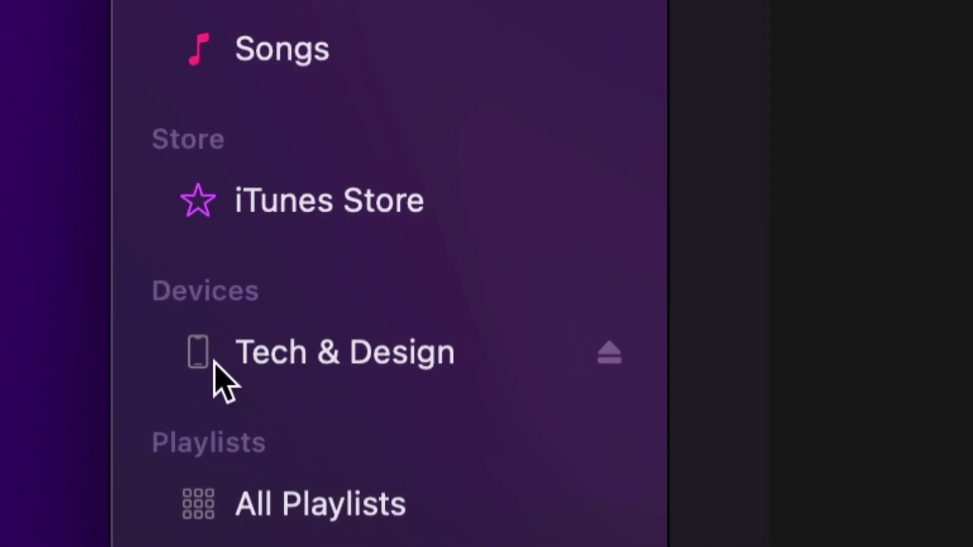
left_click(363, 366)
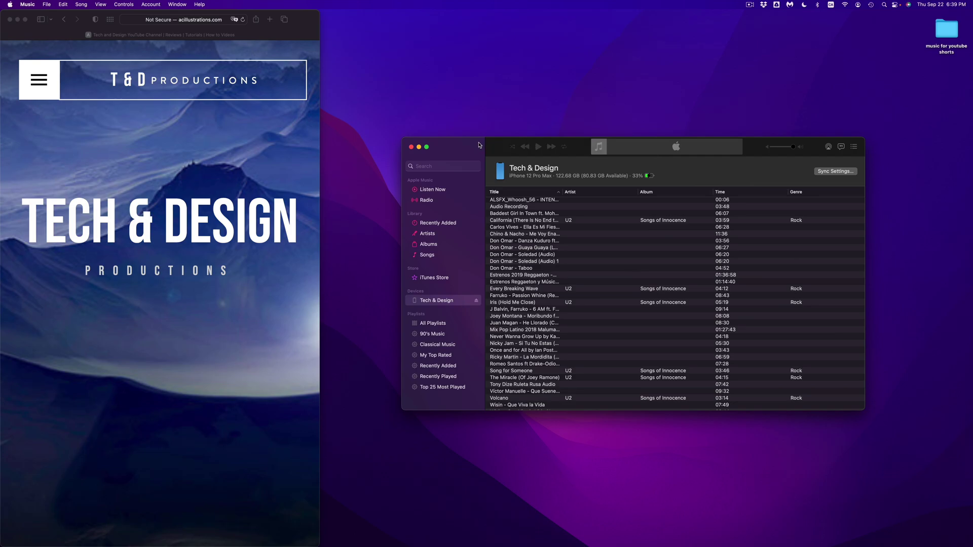
left_click_drag(479, 146, 460, 144)
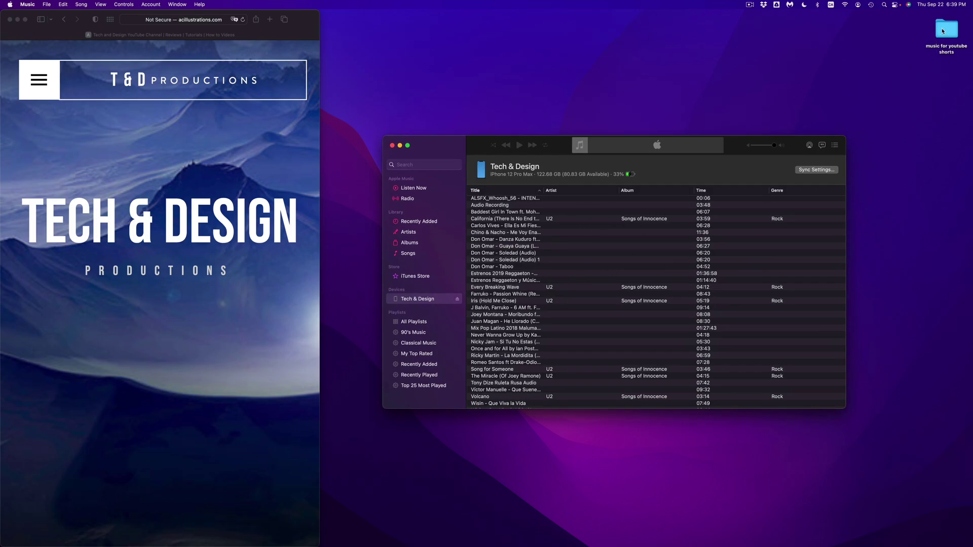
Open the 'music for youtube shorts' desktop folder in Finder, positioned at the upper right beside Music.
mouse_move(946, 31)
left_mouse_down()
mouse_move(860, 101)
mouse_move(763, 65)
left_mouse_up()
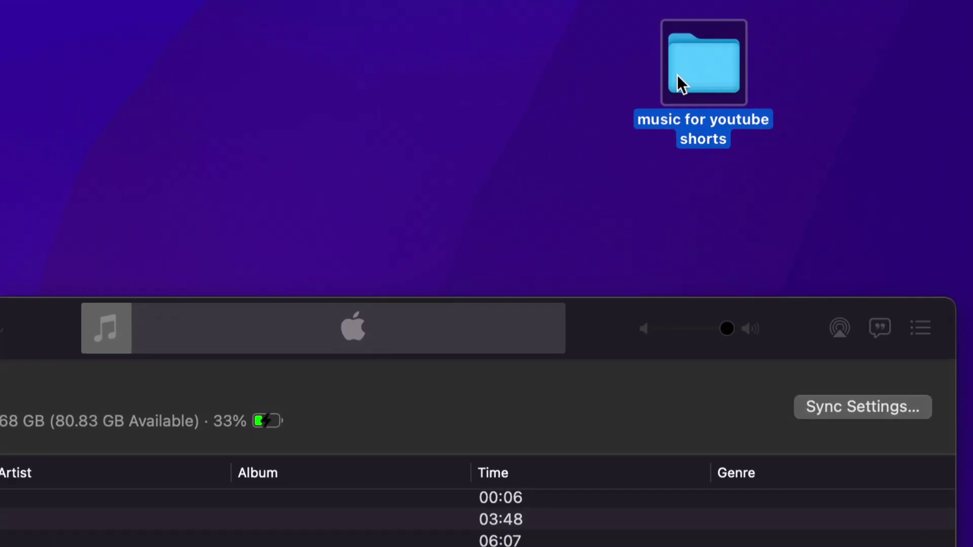
double_click(678, 74)
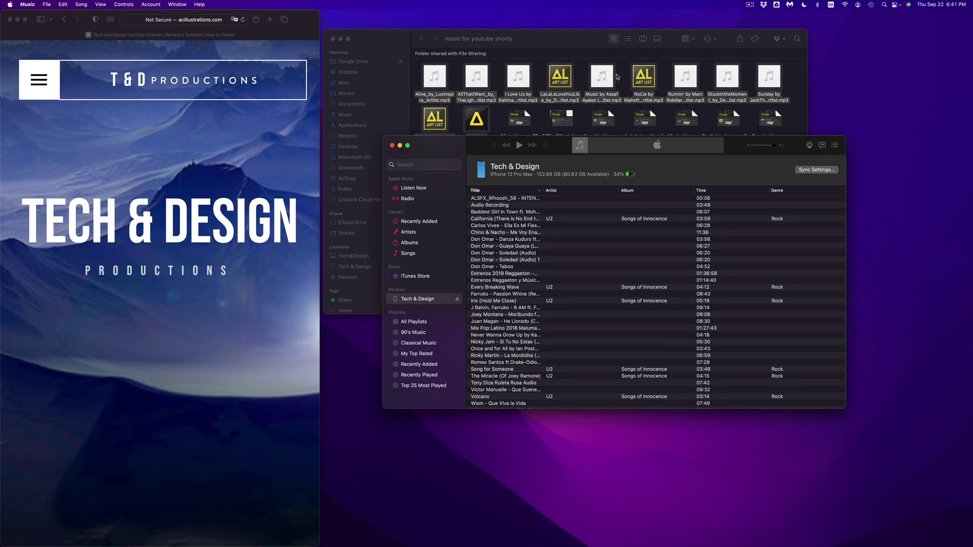
mouse_move(561, 42)
left_mouse_down()
mouse_move(660, 45)
mouse_move(674, 19)
left_mouse_up()
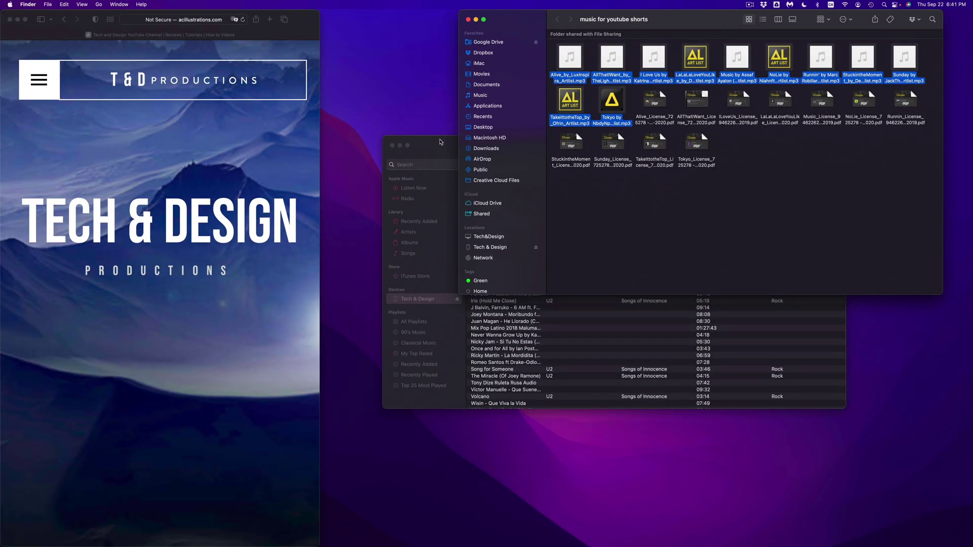
left_click(443, 145)
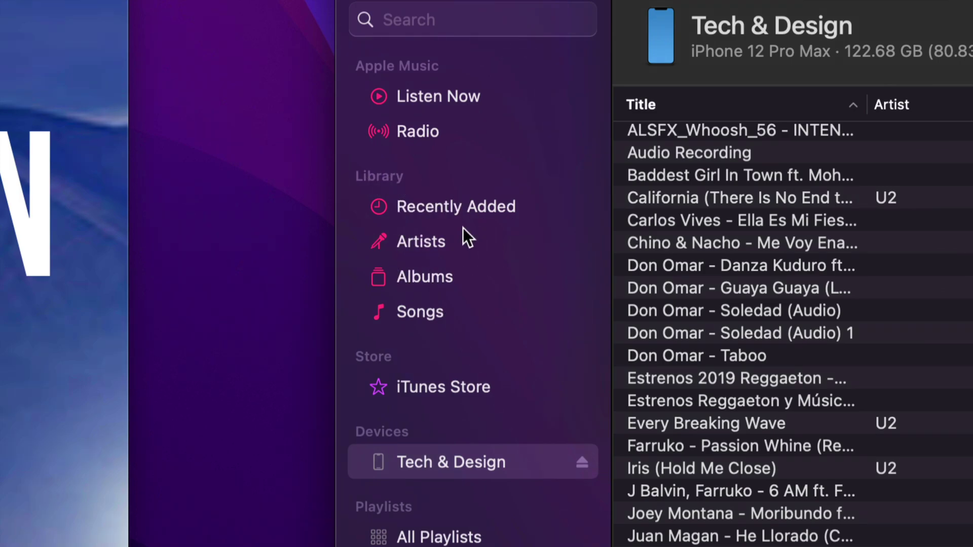
Show Recently Added and drag all the folder's mp3 files into the Music library.
left_click(464, 209)
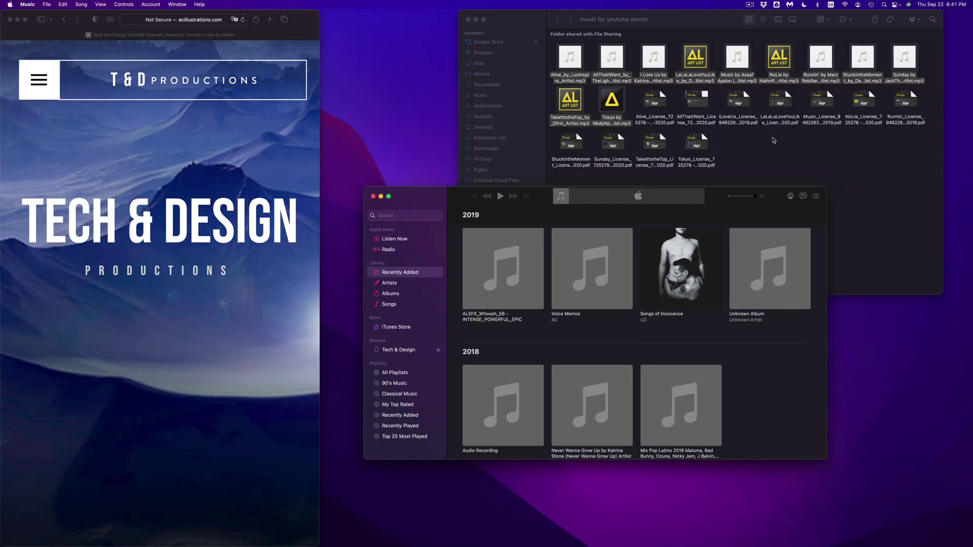
mouse_move(570, 57)
key("super+a")
mouse_move(570, 61)
left_mouse_down()
mouse_move(617, 209)
mouse_move(386, 272)
mouse_move(402, 274)
left_mouse_up()
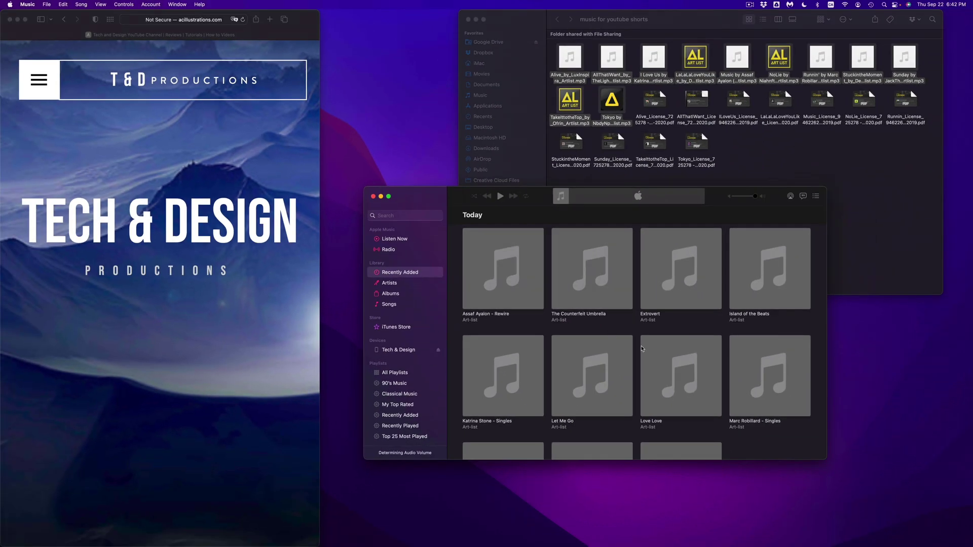
scroll(715, 386, "down", 3)
scroll(715, 387, "down", 5)
scroll(714, 386, "down", 5)
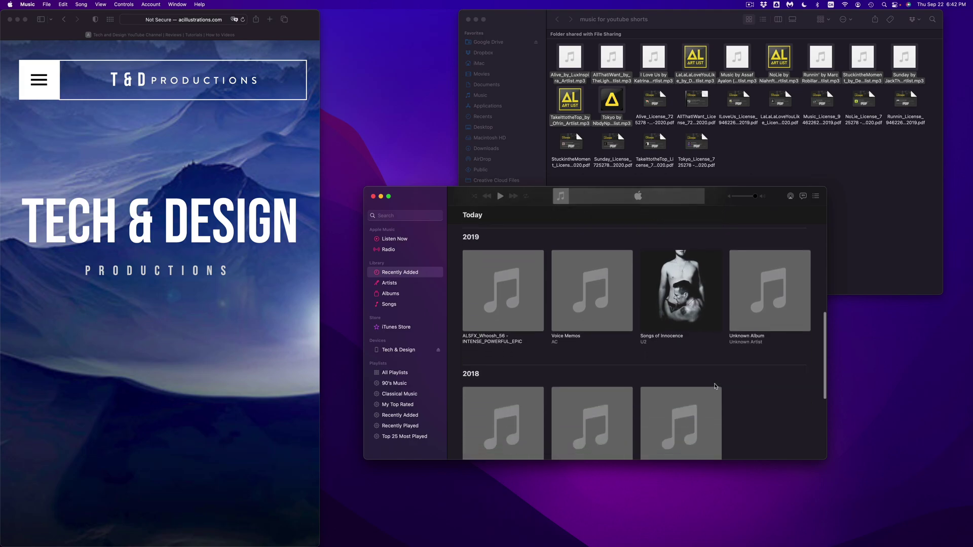
scroll(715, 386, "down", 5)
scroll(715, 386, "down", 3)
scroll(714, 387, "up", 8)
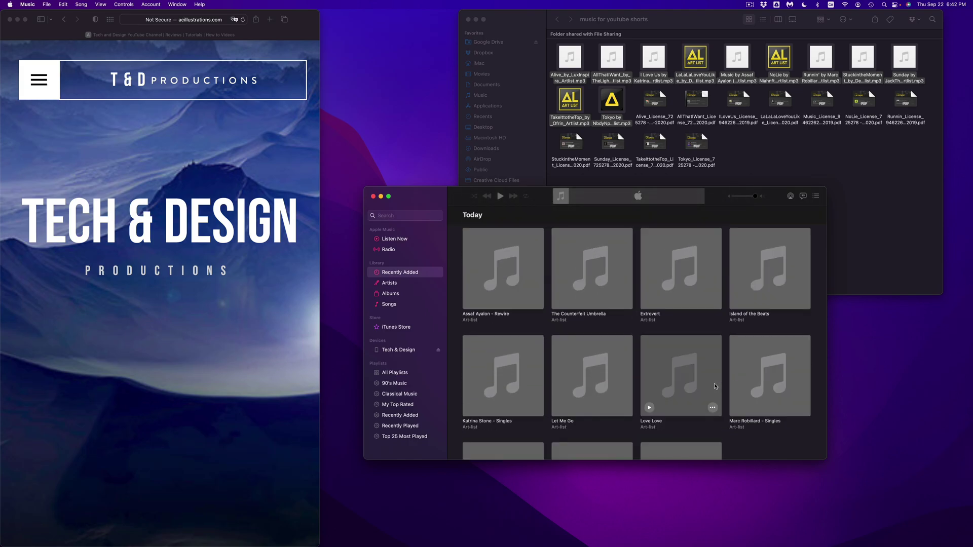
scroll(714, 386, "down", 2)
scroll(715, 387, "down", 2)
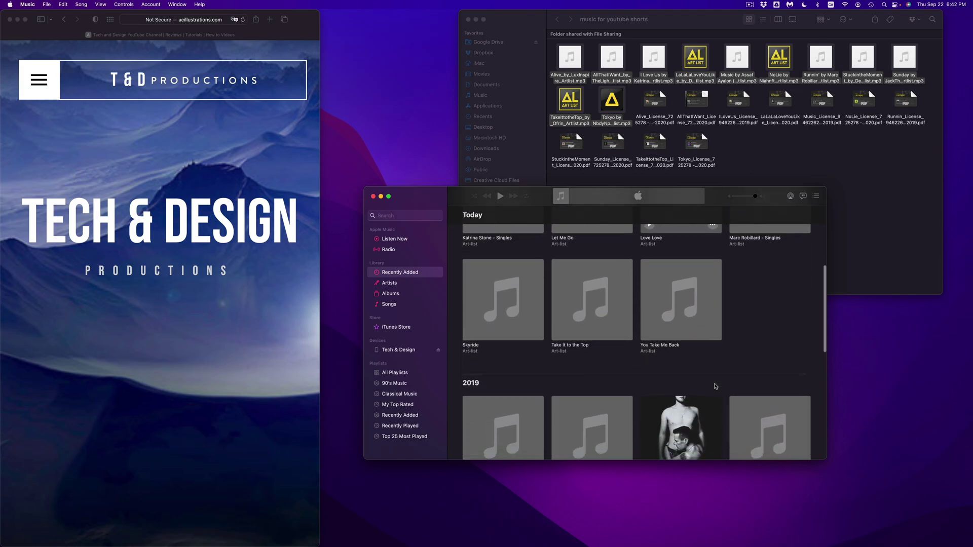
scroll(715, 386, "down", 3)
scroll(714, 386, "down", 3)
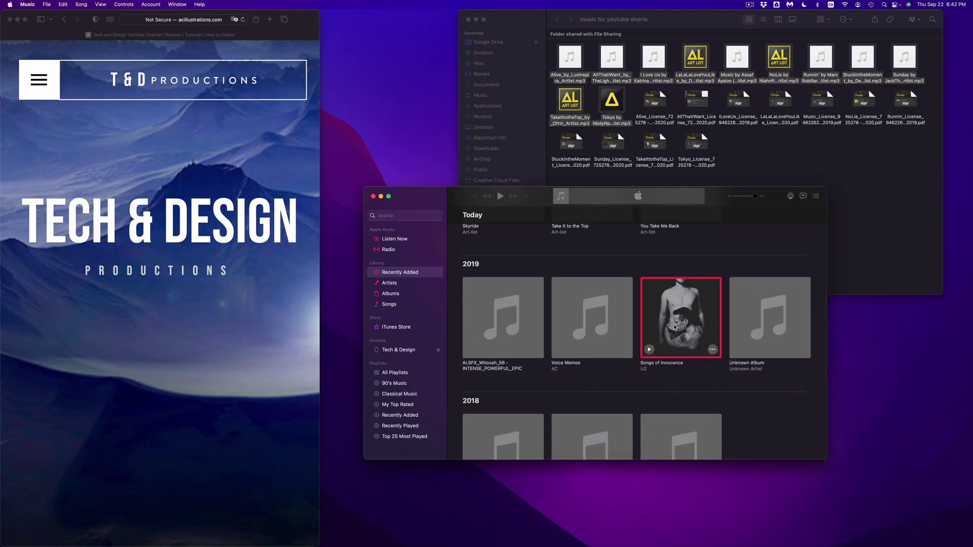
Delete the selected U2 Songs of Innocence album and move its files to the Trash.
key("Delete")
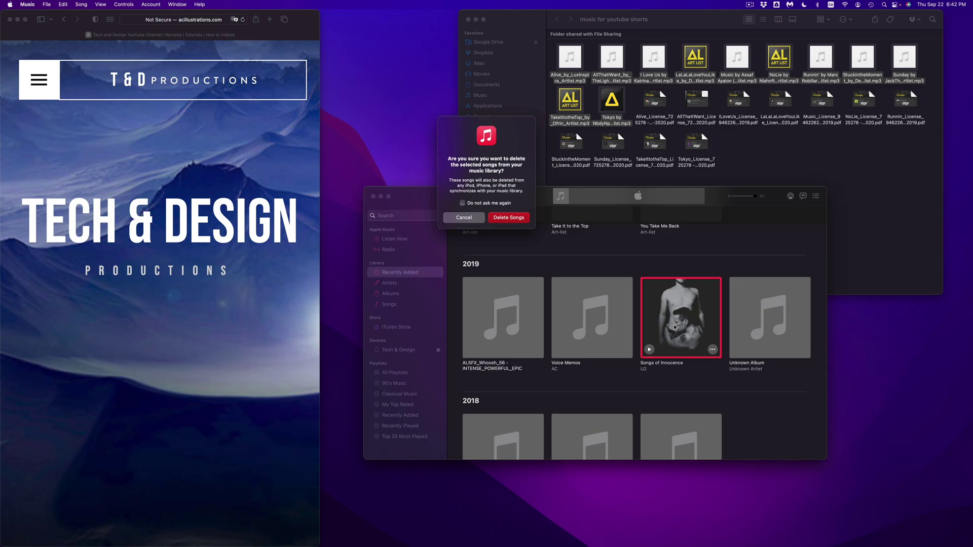
left_click(513, 221)
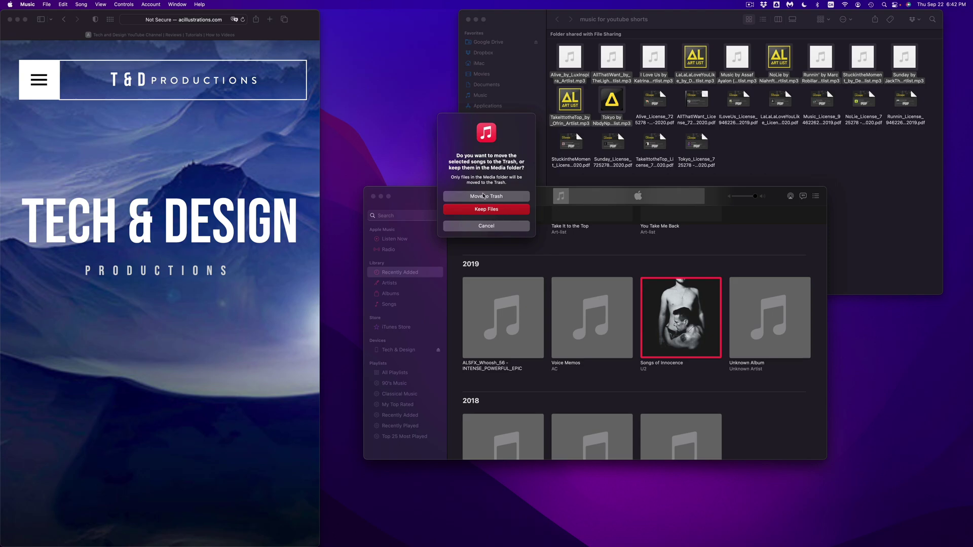
left_click(483, 196)
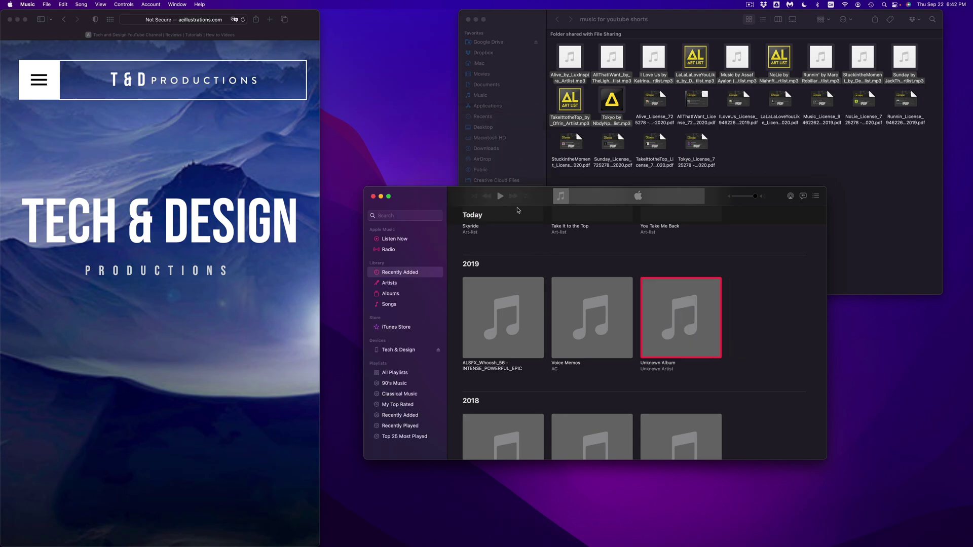
scroll(771, 315, "down", 2)
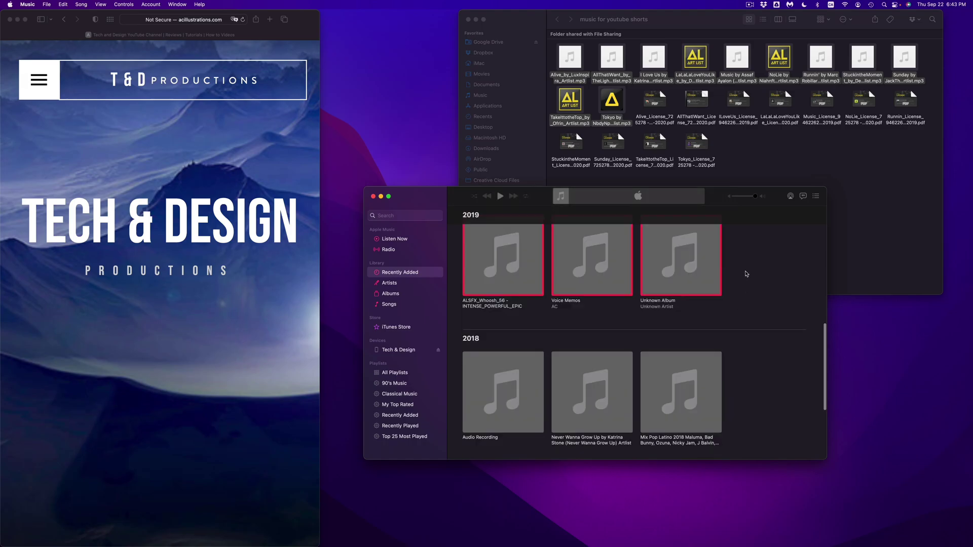
Select the old albums, including Mix Pop Latino 2018, Never Wanna Grow Up and three 2015 albums.
left_click_drag(751, 266, 499, 416)
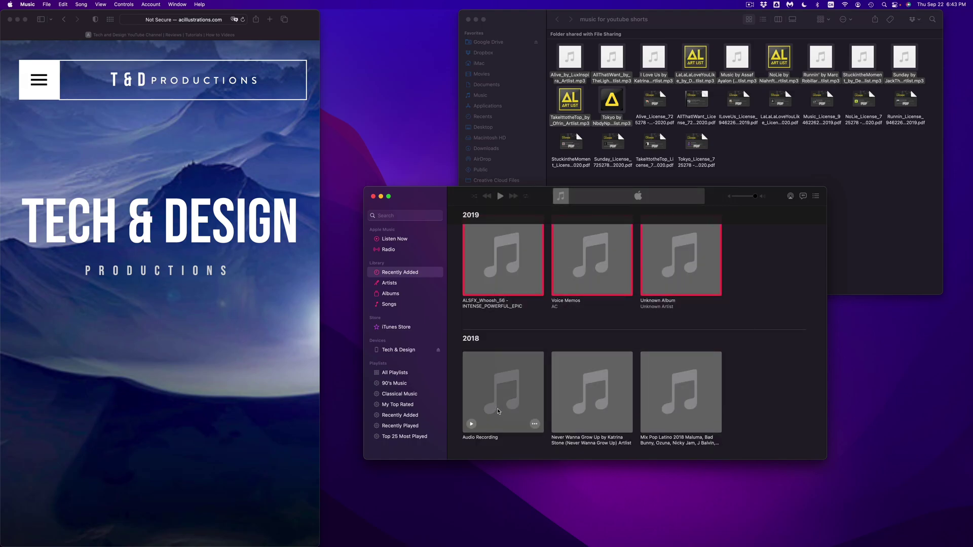
left_click(677, 388, "super")
left_click(619, 378, "super")
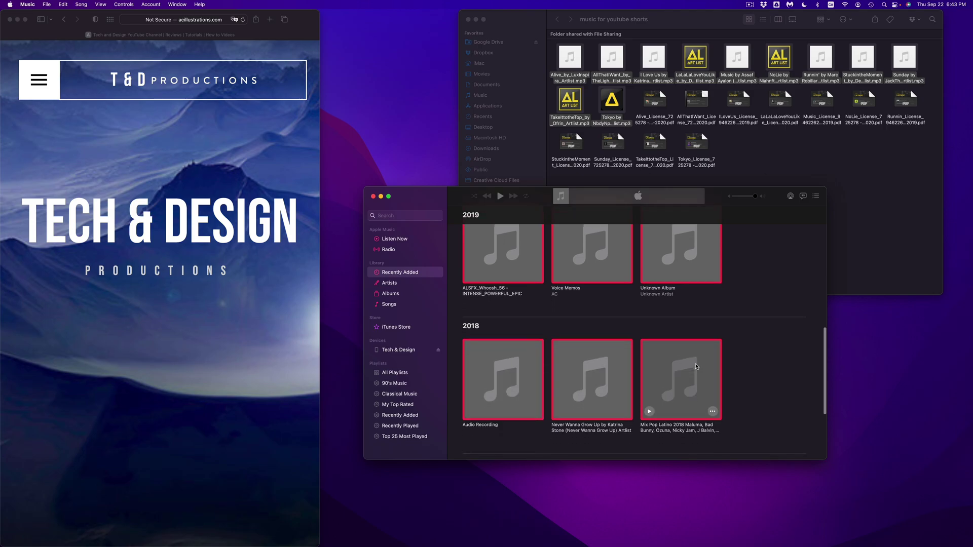
scroll(696, 366, "down", 4)
scroll(696, 367, "down", 2)
left_click(683, 385, "super")
left_click(591, 376, "super")
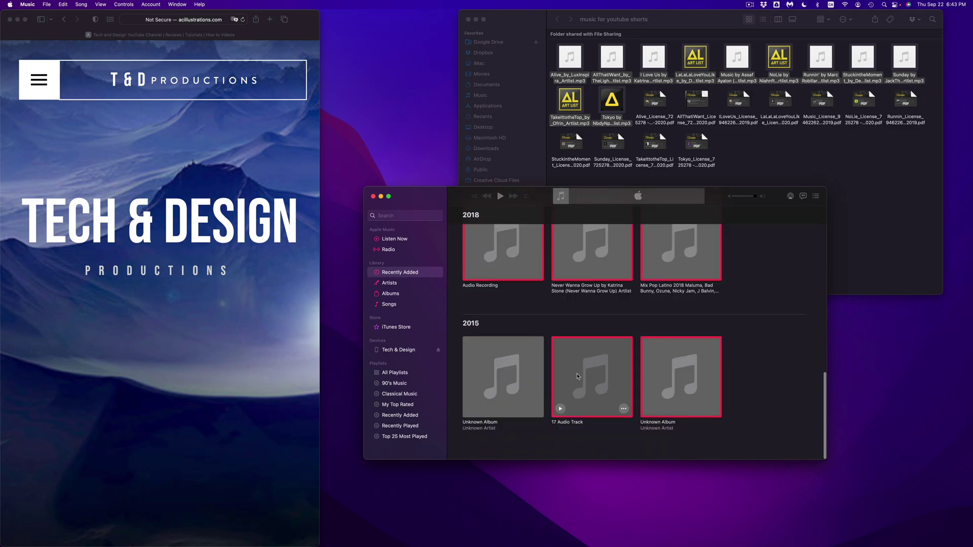
left_click(502, 376, "super")
mouse_move(680, 376)
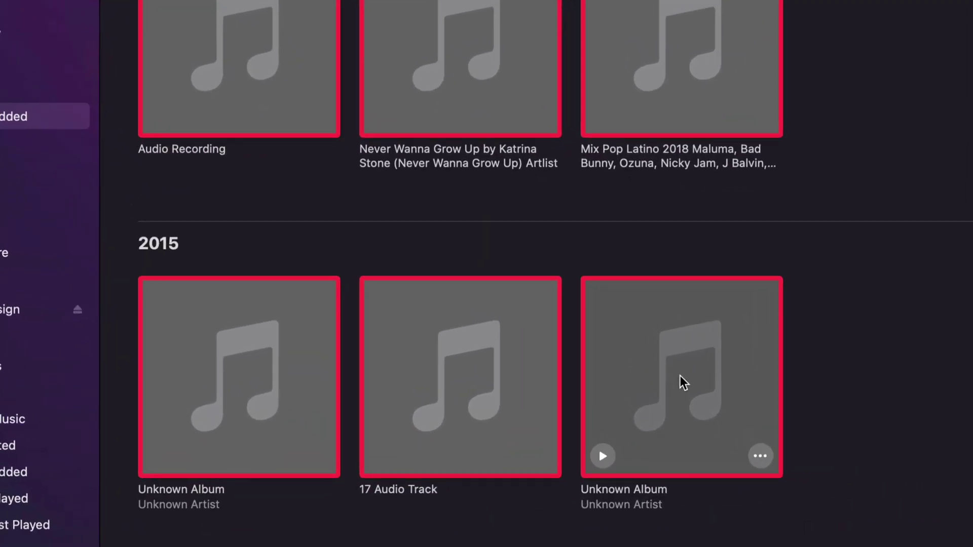
Delete the selected albums from the library and move their files to the Trash.
key("Delete")
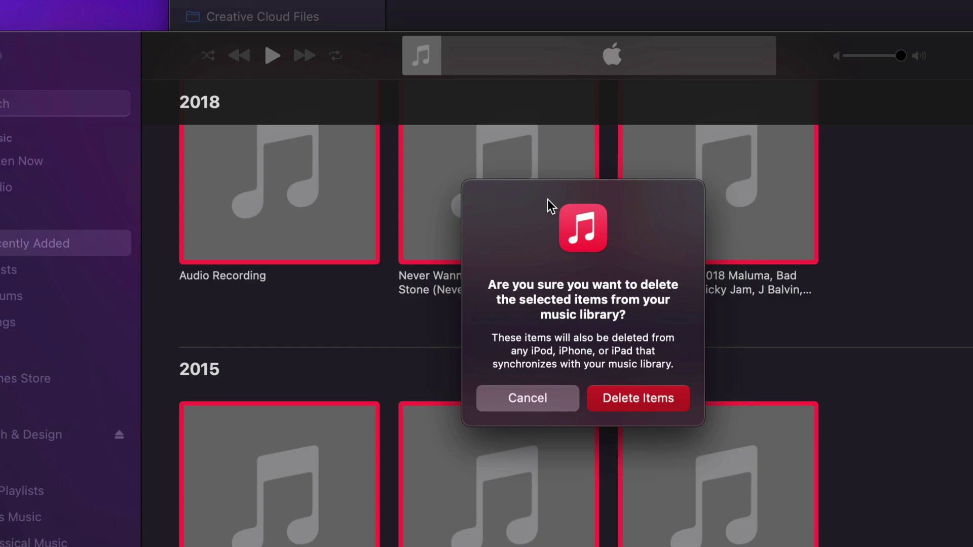
left_click(636, 398)
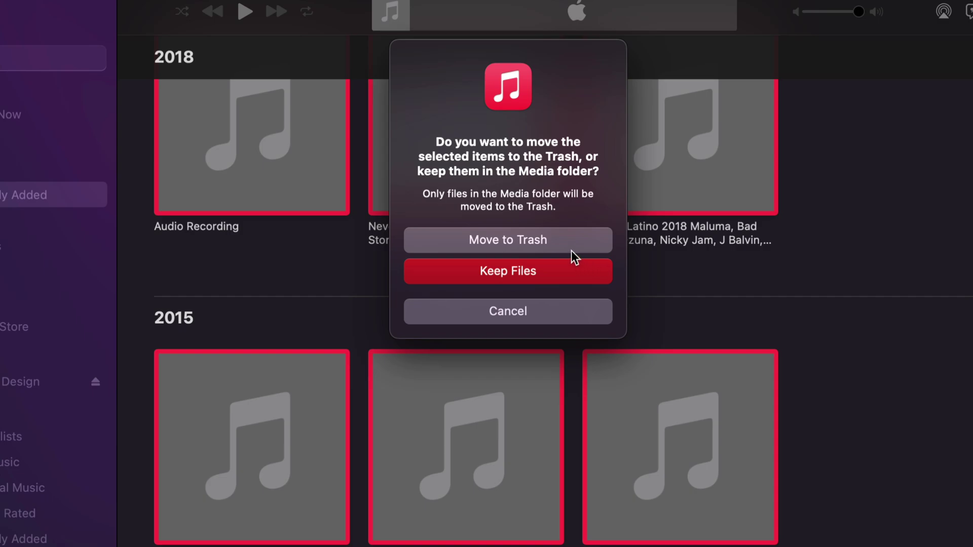
left_click(508, 242)
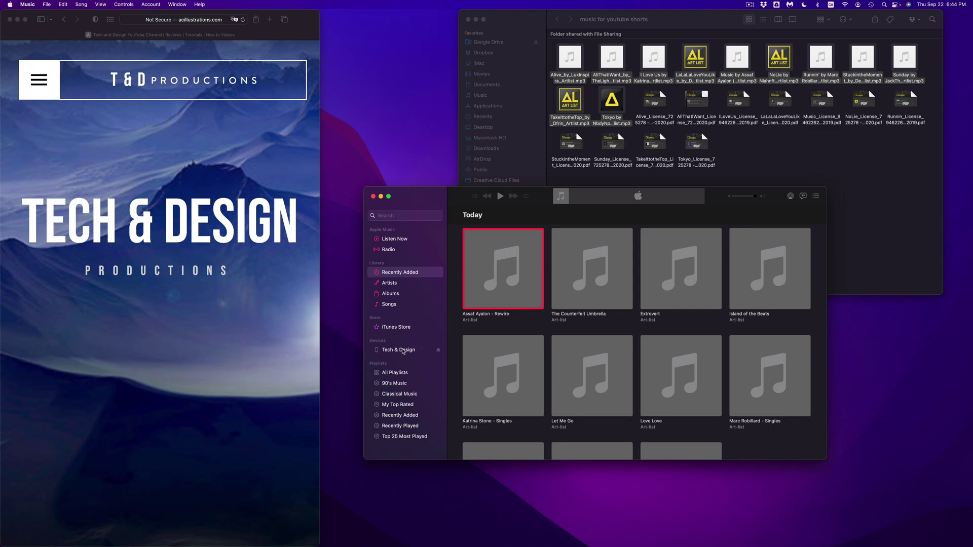
In the Tech & Design iPhone's sync settings, enable 'Sync only checked songs and videos'.
left_click(403, 349)
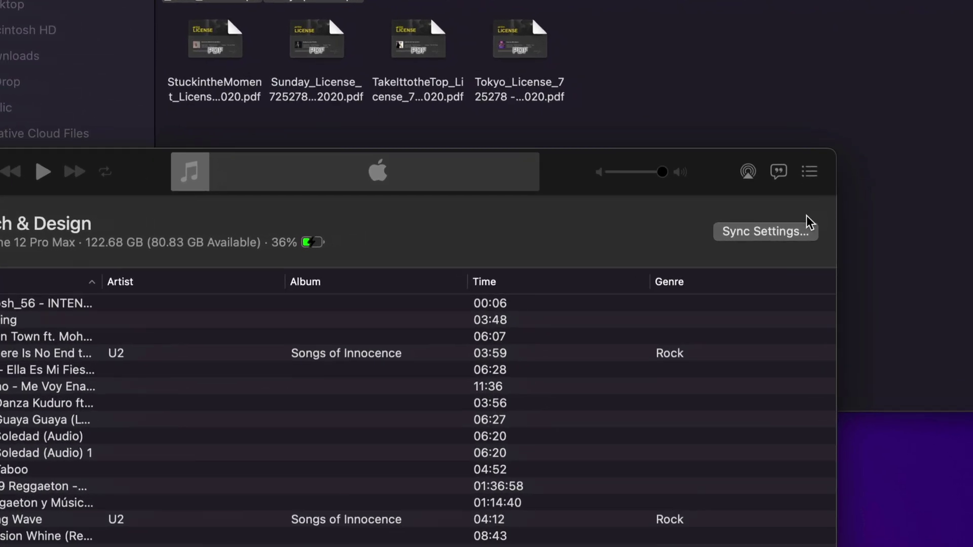
left_click(744, 234)
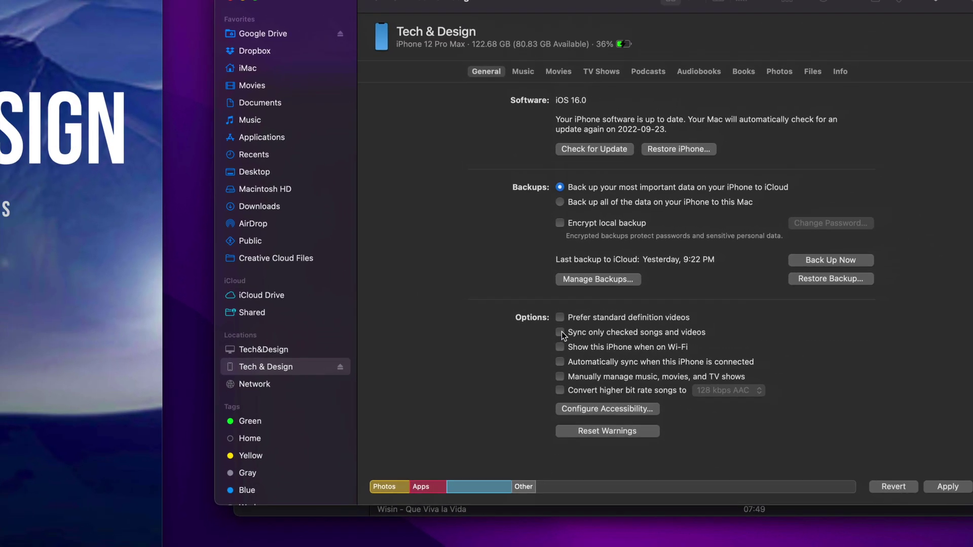
left_click(562, 332)
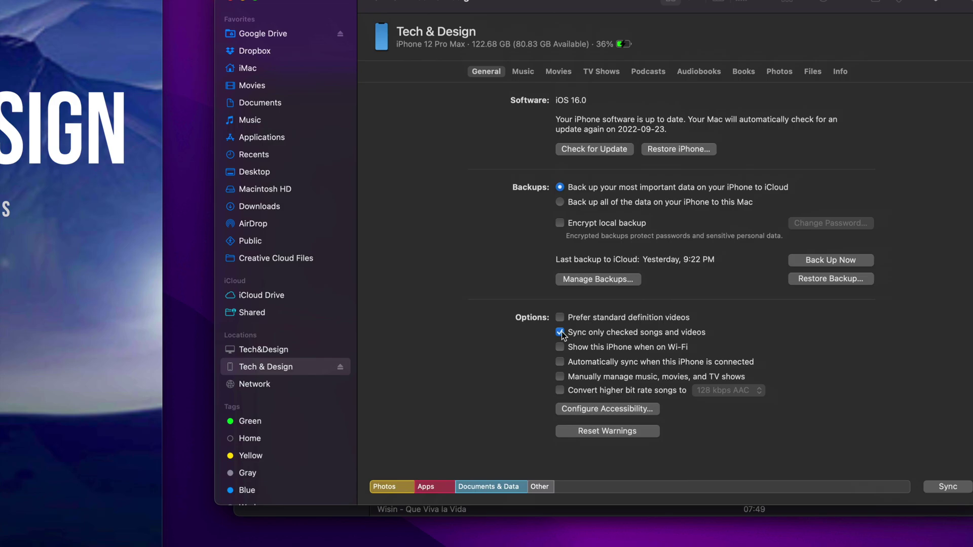
left_click(562, 332)
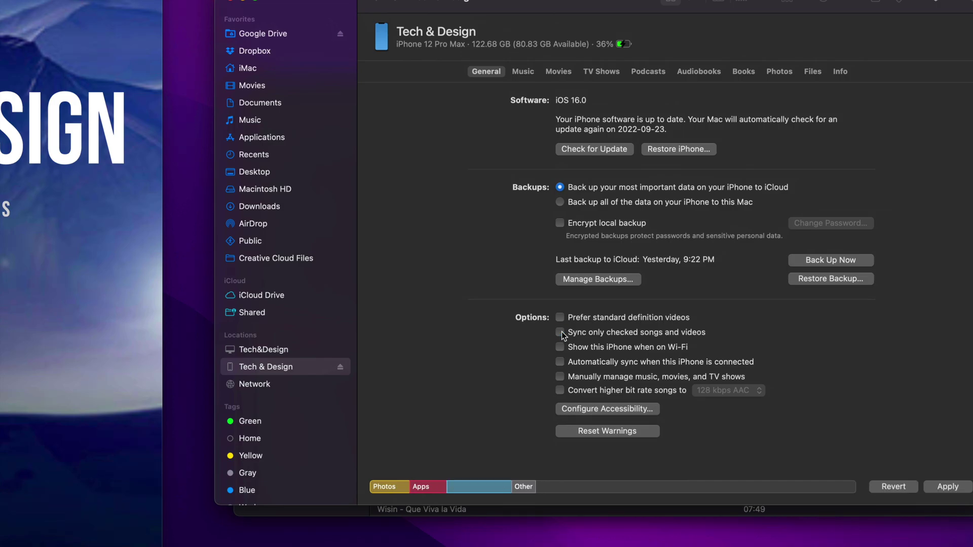
left_click(561, 331)
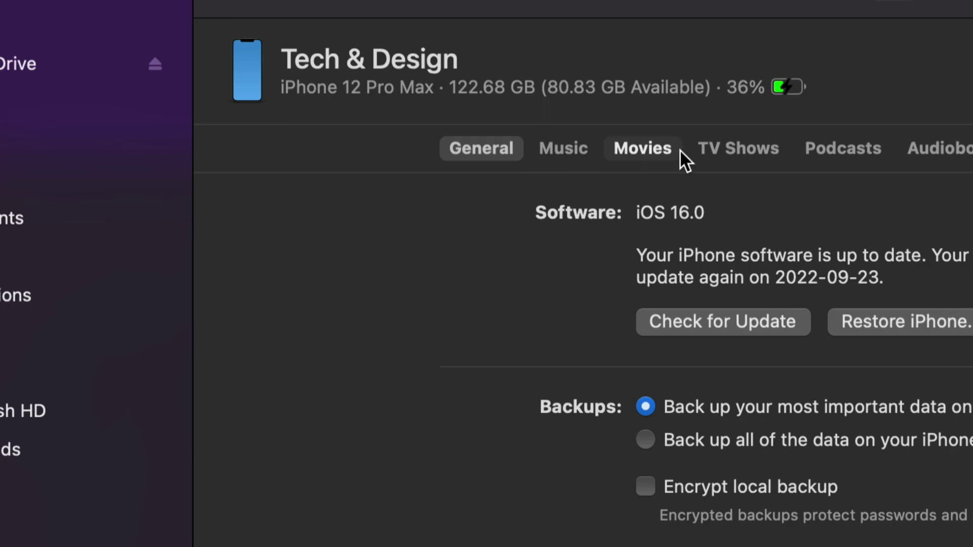
Set Music syncing to 'Selected artists, albums, genres, and playlists' and show the Albums list.
left_click(569, 149)
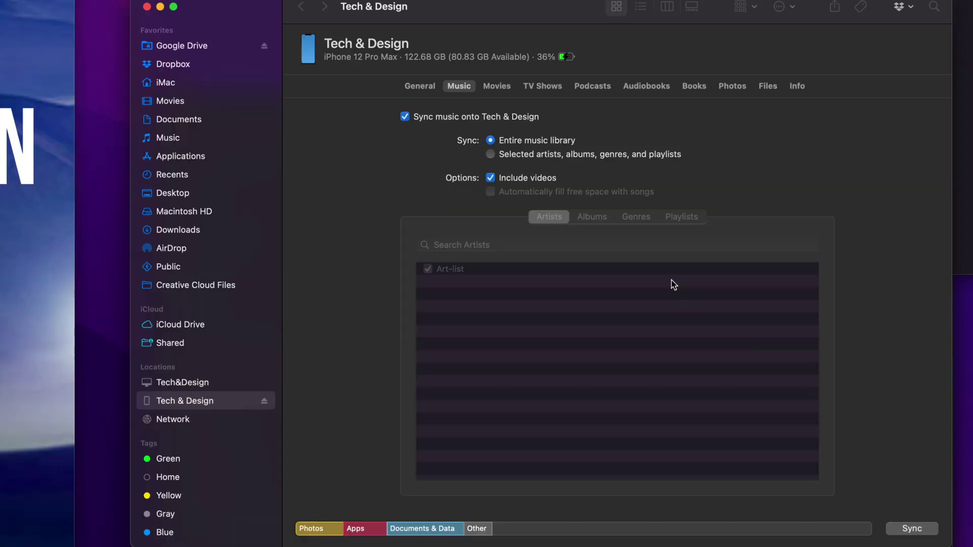
left_click(491, 155)
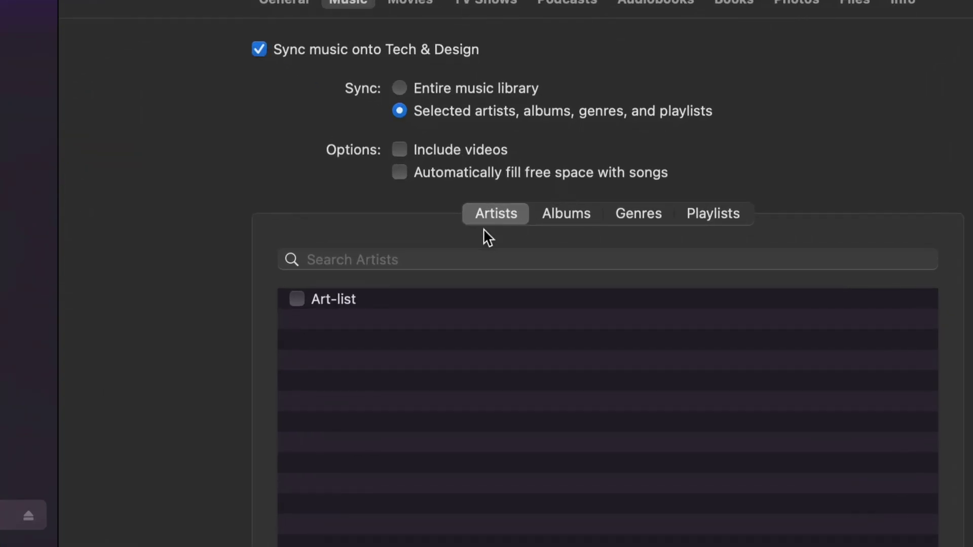
left_click(567, 214)
left_click(637, 213)
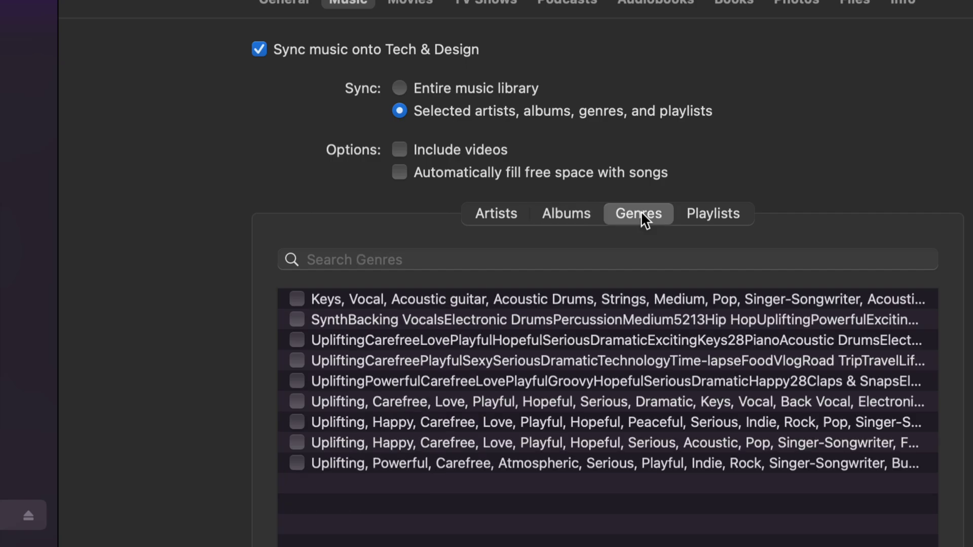
left_click(697, 215)
left_click(571, 212)
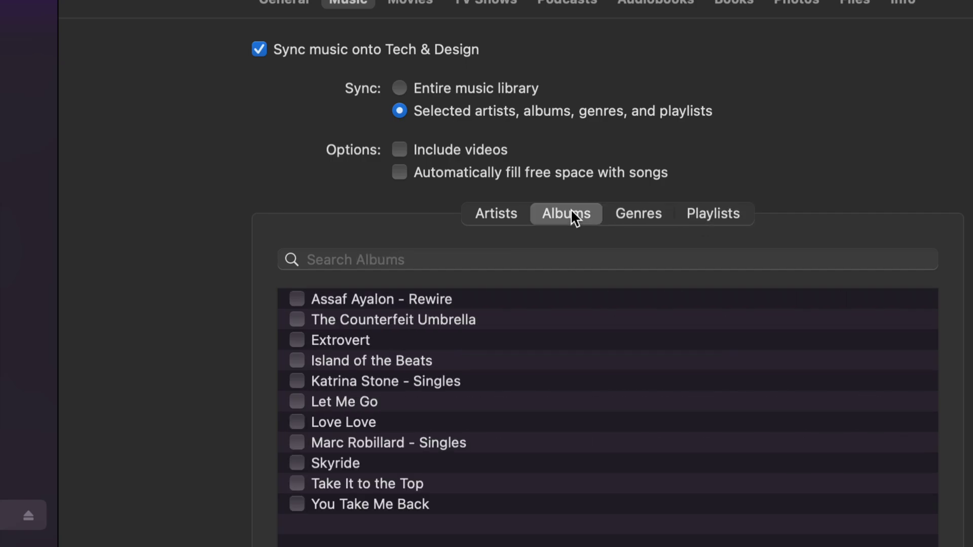
scroll(549, 516, "down", 3)
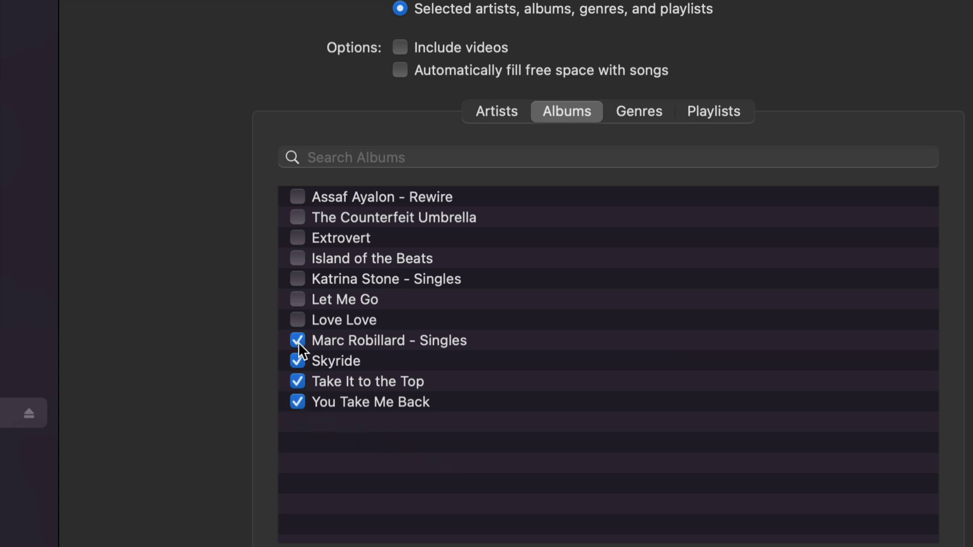
Check every listed album for syncing to the iPhone.
left_click(298, 298)
left_click(297, 278)
left_click(297, 257)
left_click(297, 237)
left_click(297, 217)
left_click(297, 196)
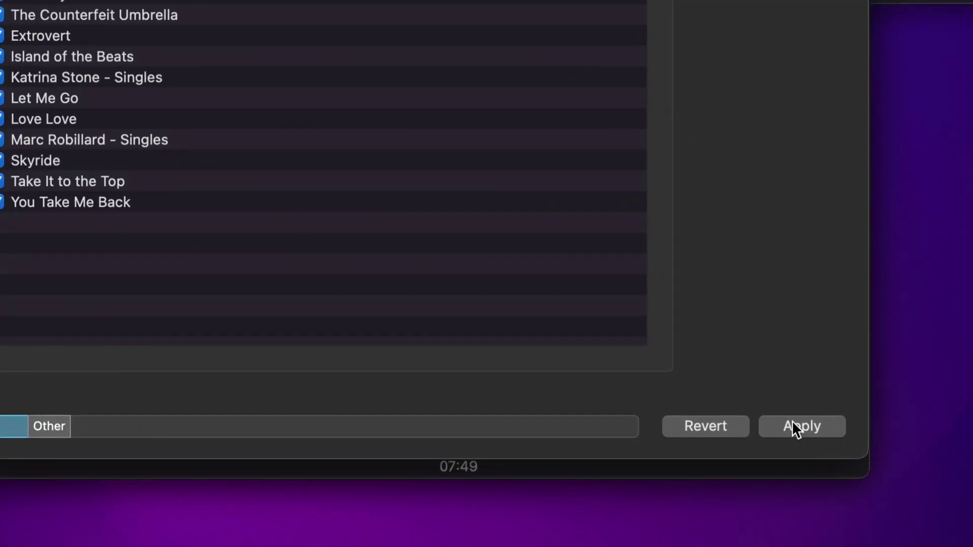
Apply the album sync settings and accept the 'Music app not installed' alert with OK.
left_click(804, 427)
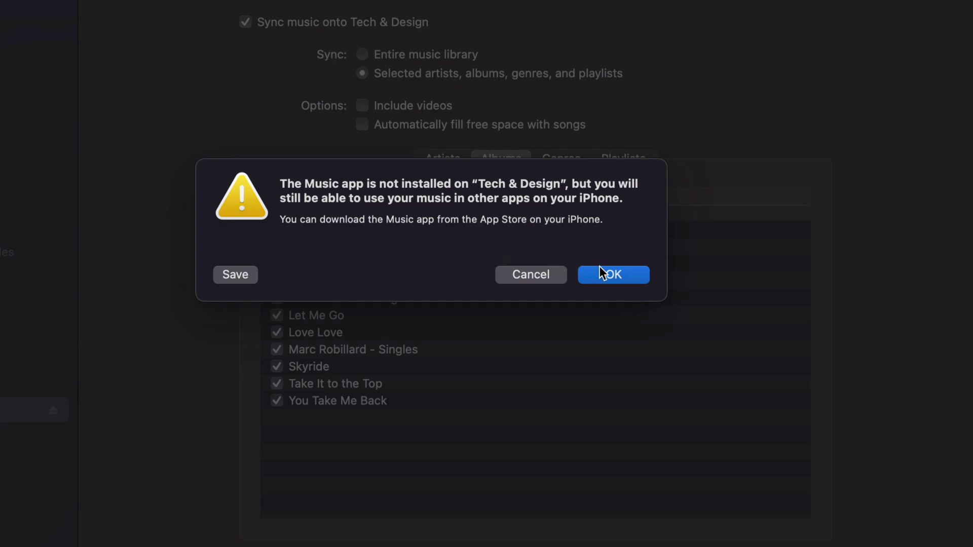
left_click(615, 274)
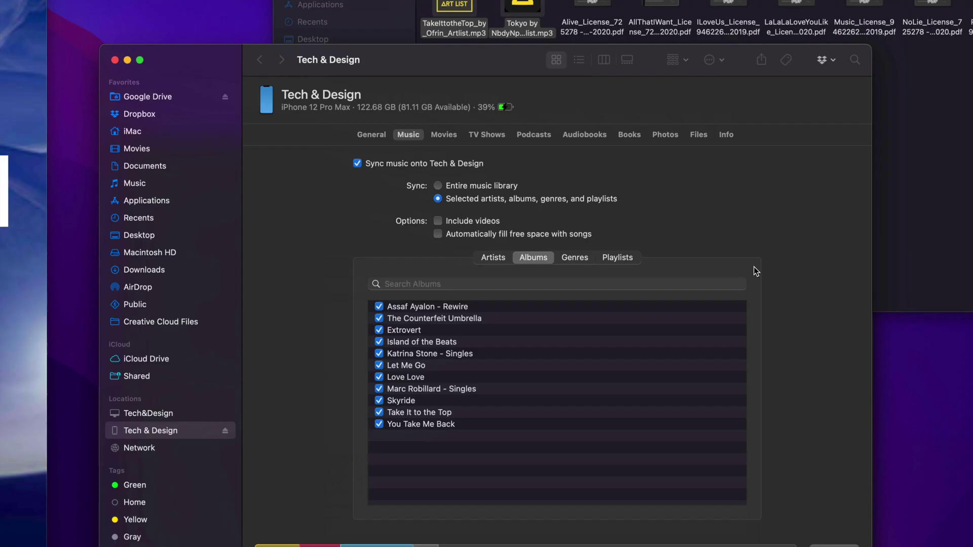